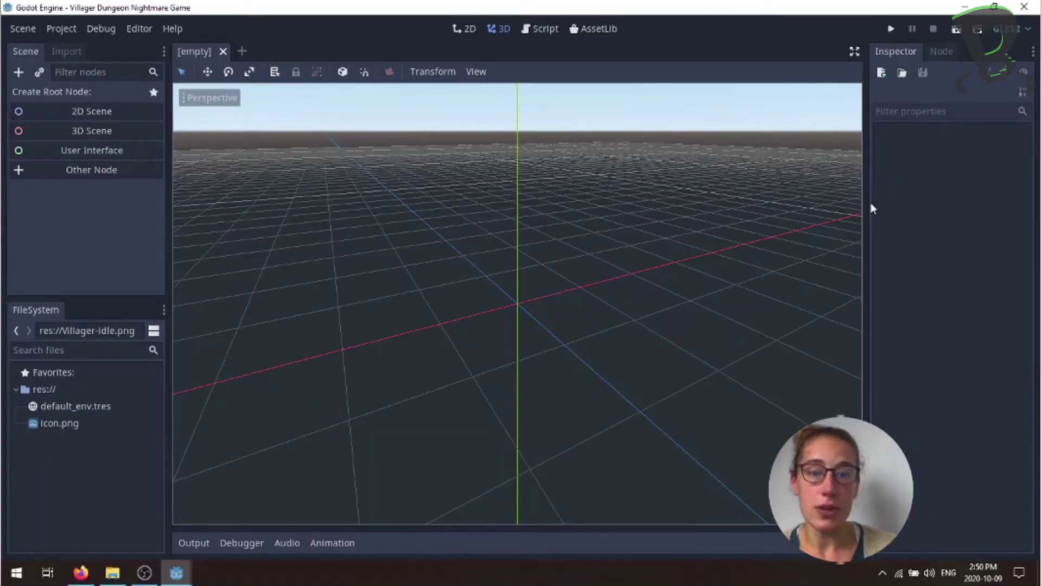
- Create a new 2D Scene from the Scene dock's Create Root Node options
left_click(106, 110)
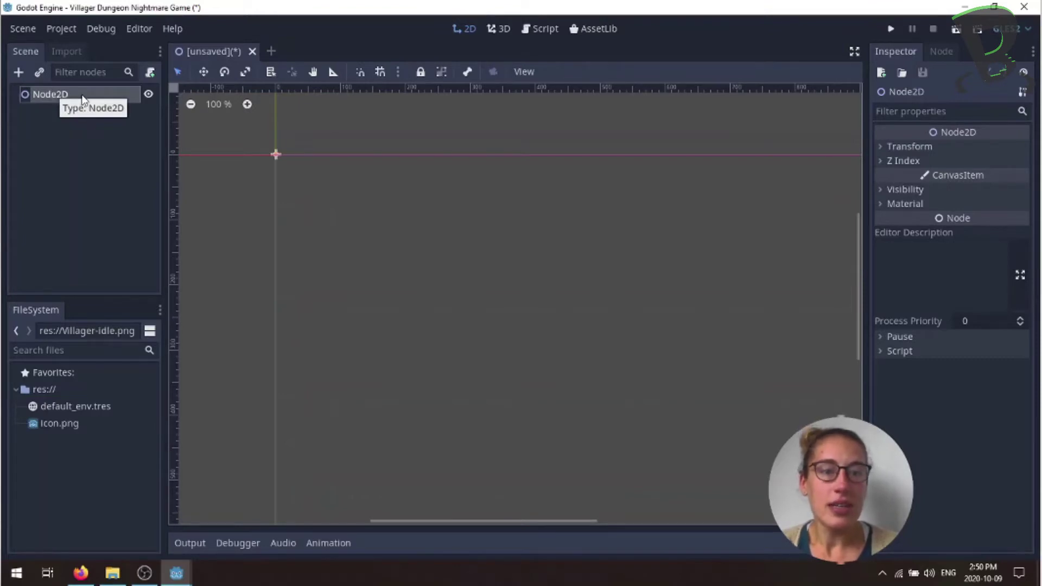
- Rename the Node2D root to 'world' and select it
double_click(82, 96)
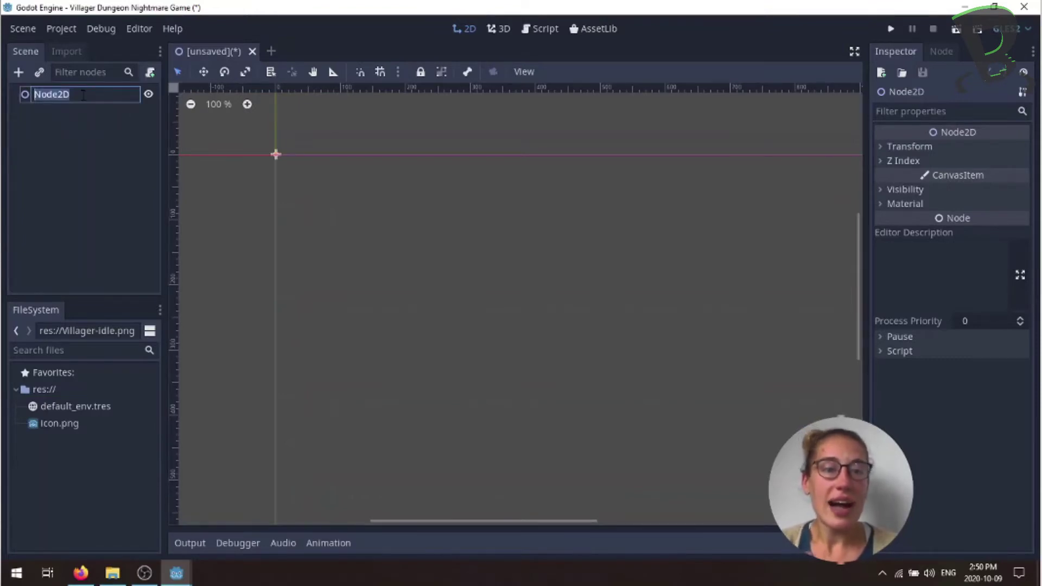
type("world")
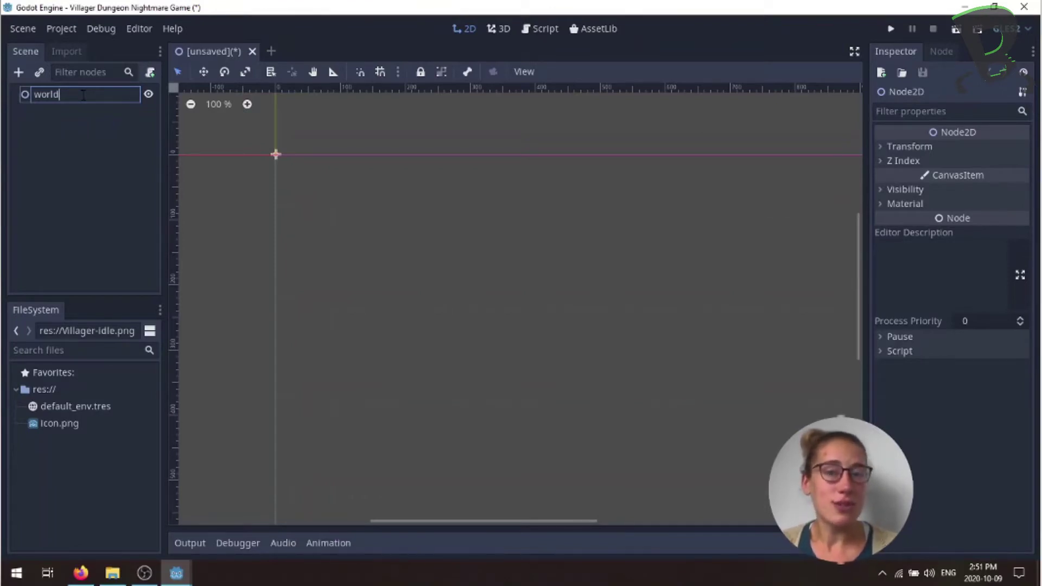
left_click(22, 127)
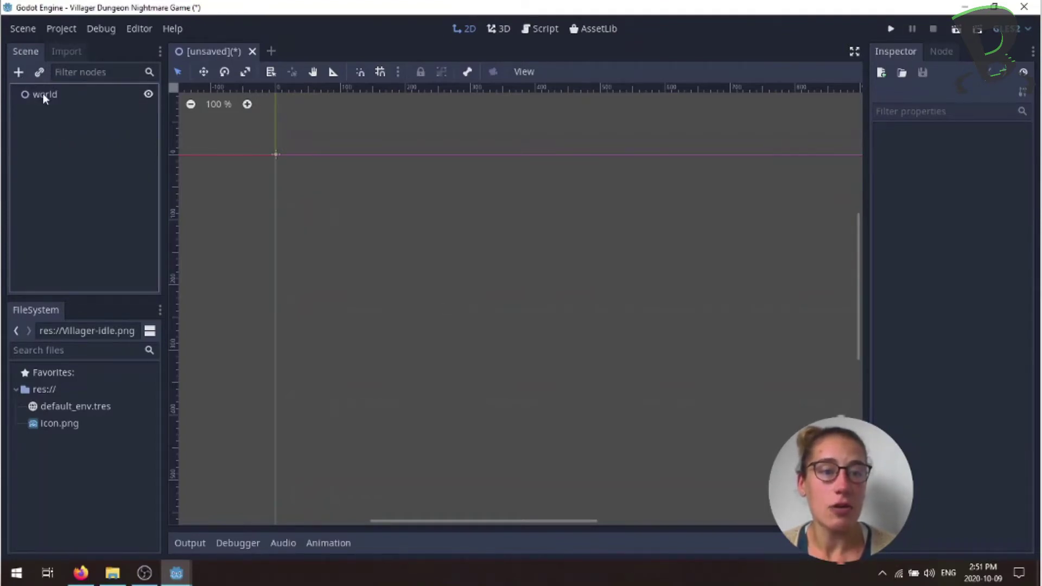
left_click(44, 96)
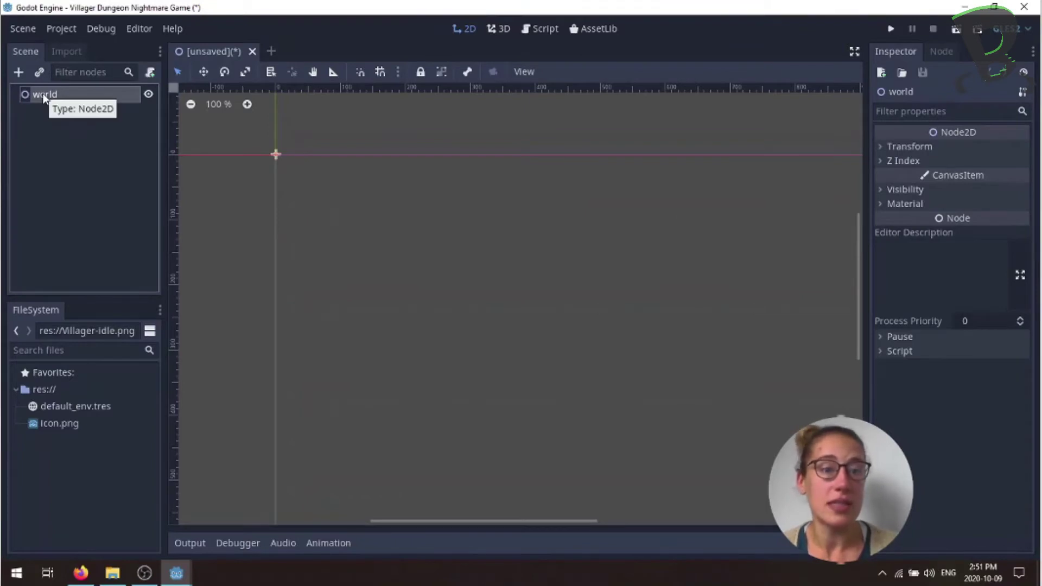
- Add a KinematicBody2D child under world via the Create New Node dialog
left_click(18, 71)
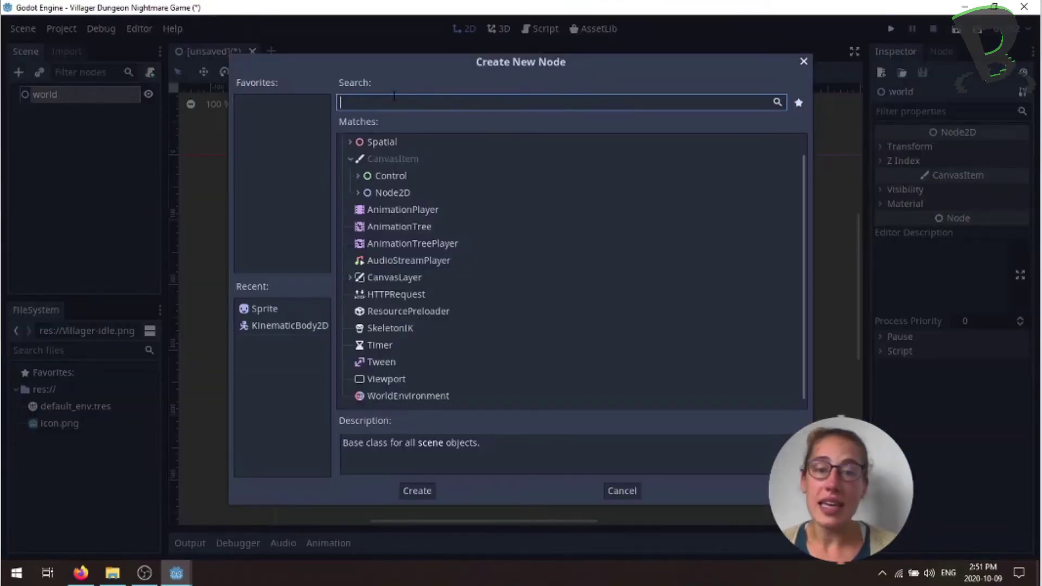
type("k")
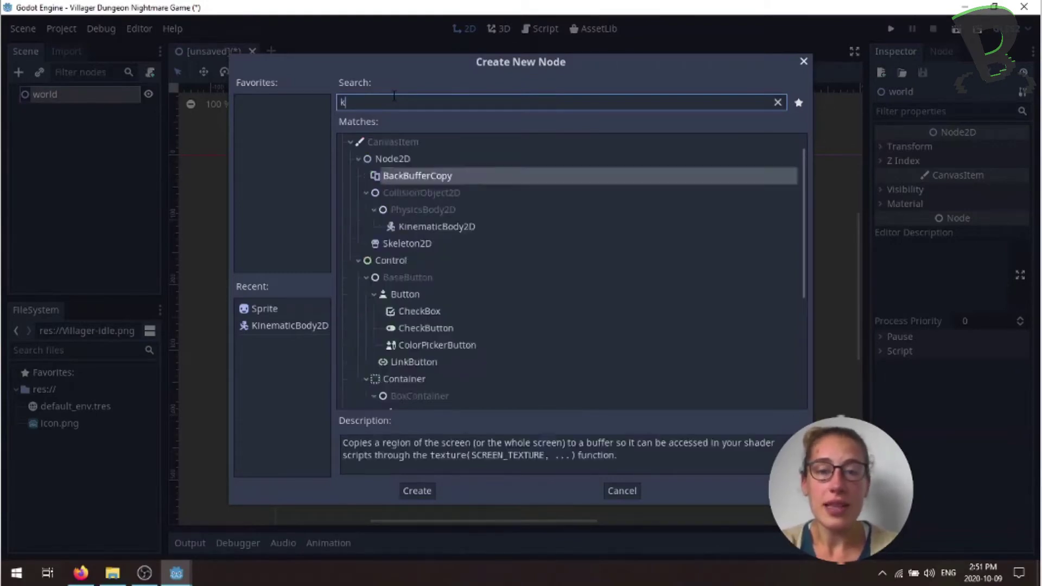
type("in")
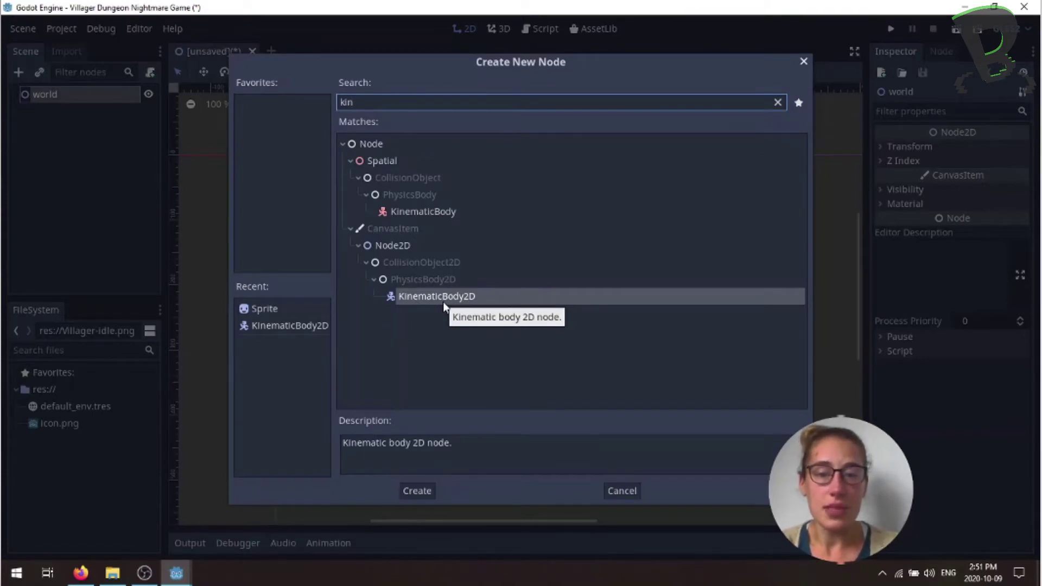
double_click(443, 296)
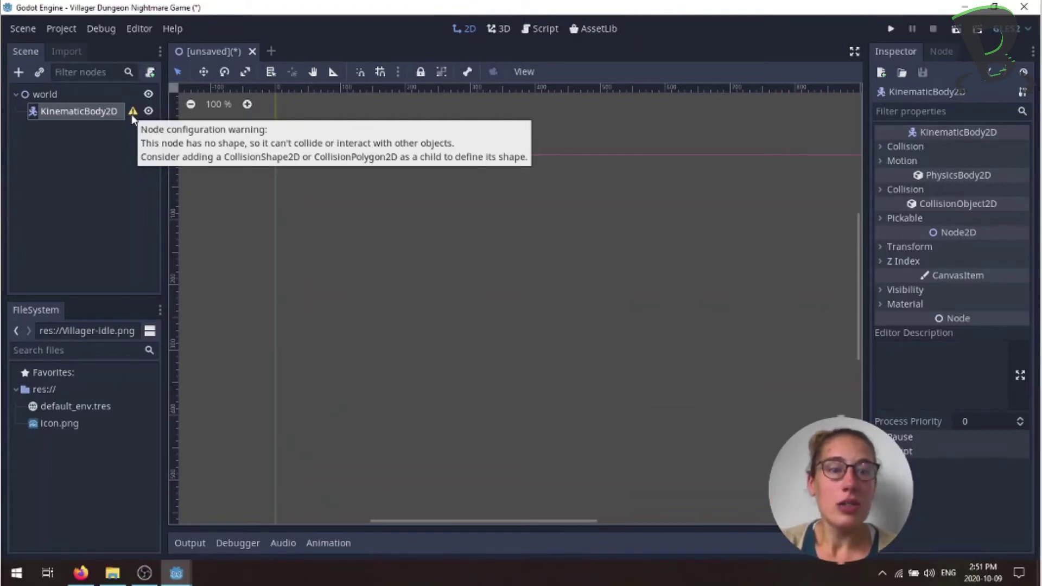
left_click(18, 72)
- Clear the node search and add a Sprite under KinematicBody2D
key("BackSpace")
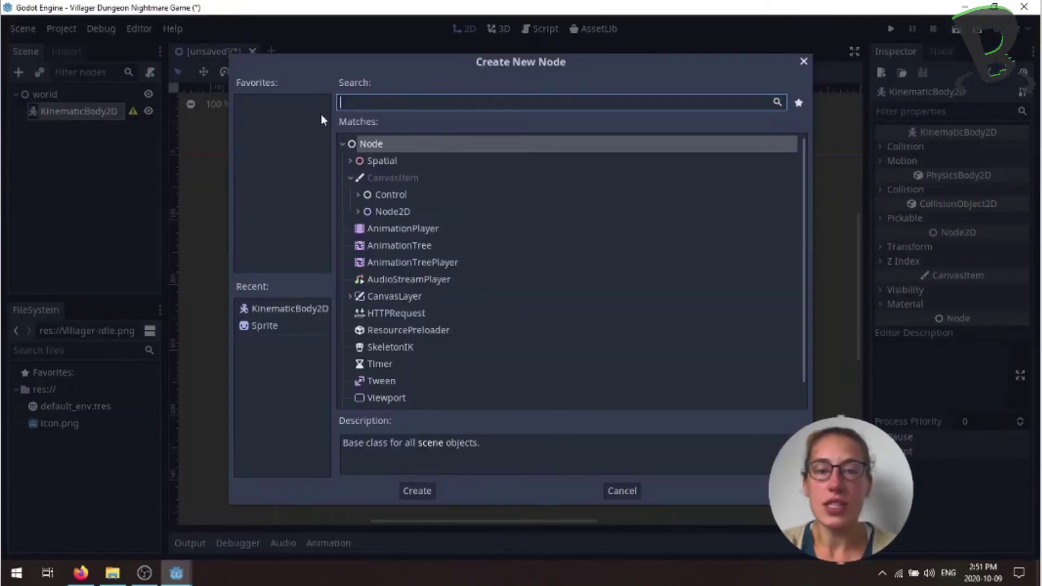
type("sprit")
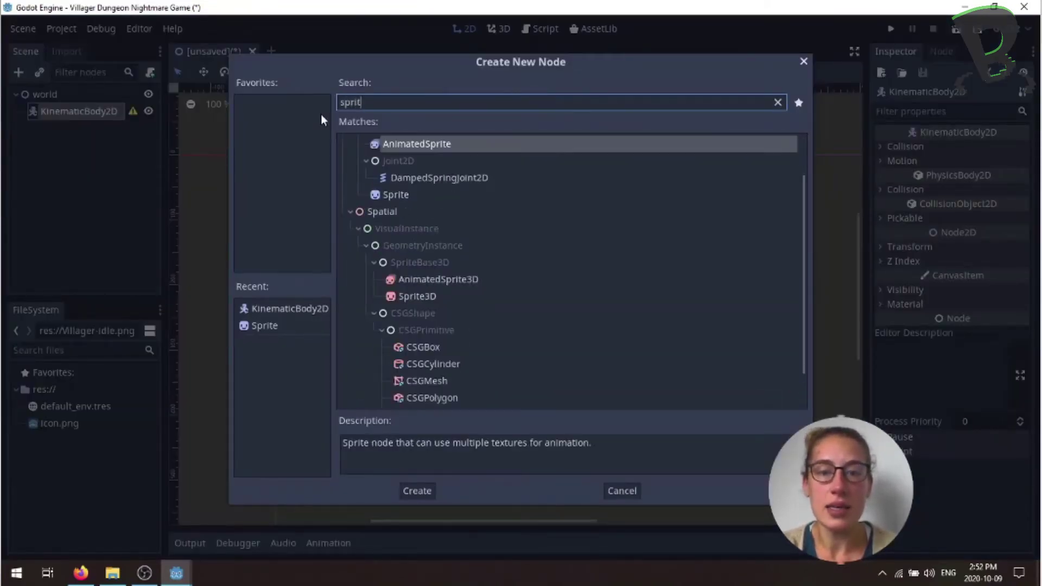
type("e")
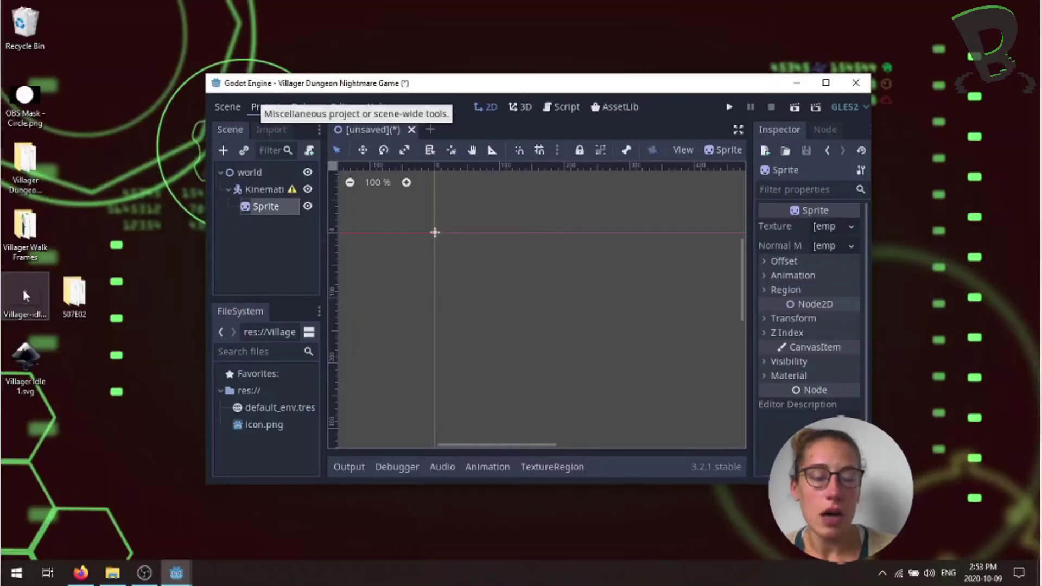
double_click(23, 289)
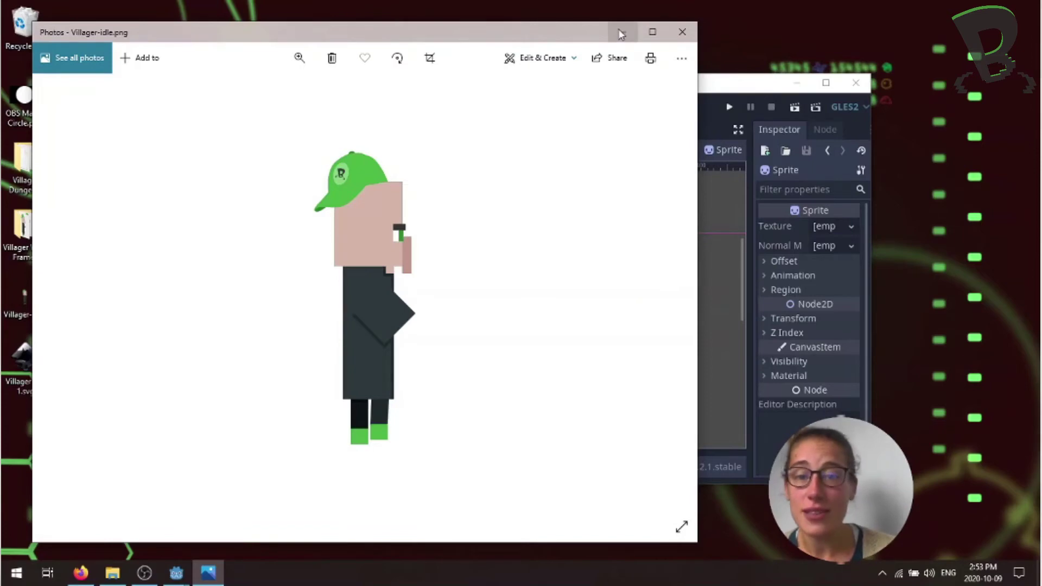
- Close the Photos window showing the Villager-idle image
left_click(684, 33)
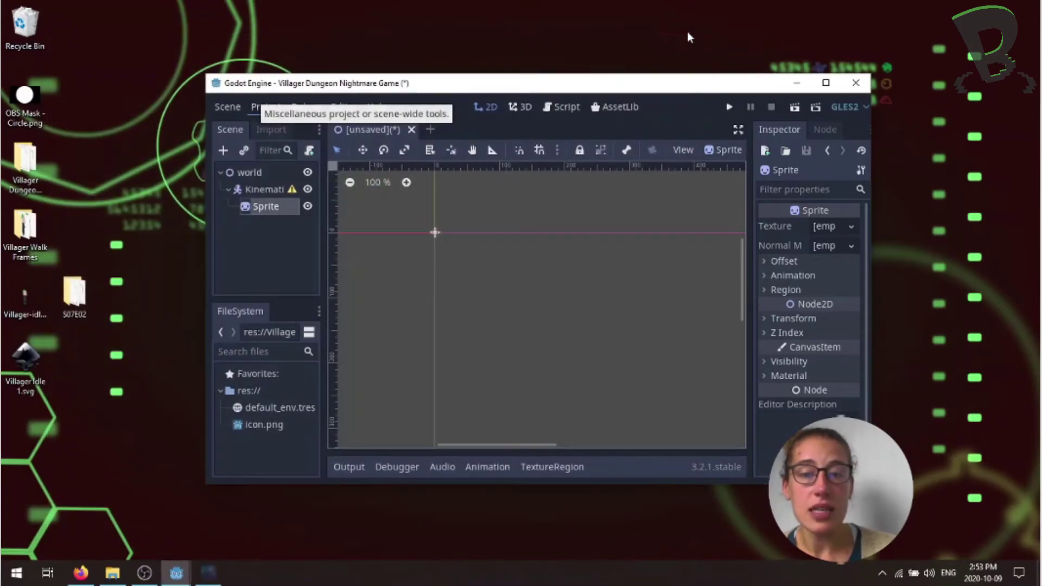
- Drag Villager Idle 1.svg from the desktop onto the res:// folder in FileSystem
left_click(25, 353)
left_click_drag(25, 353, 58, 354)
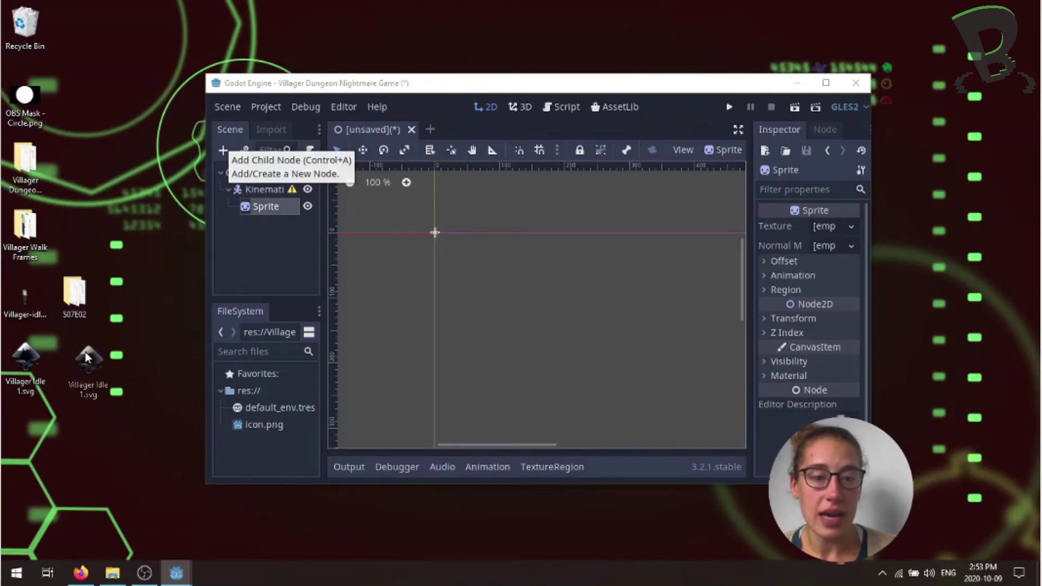
mouse_move(58, 354)
left_mouse_down()
mouse_move(198, 377)
mouse_move(276, 405)
left_mouse_up()
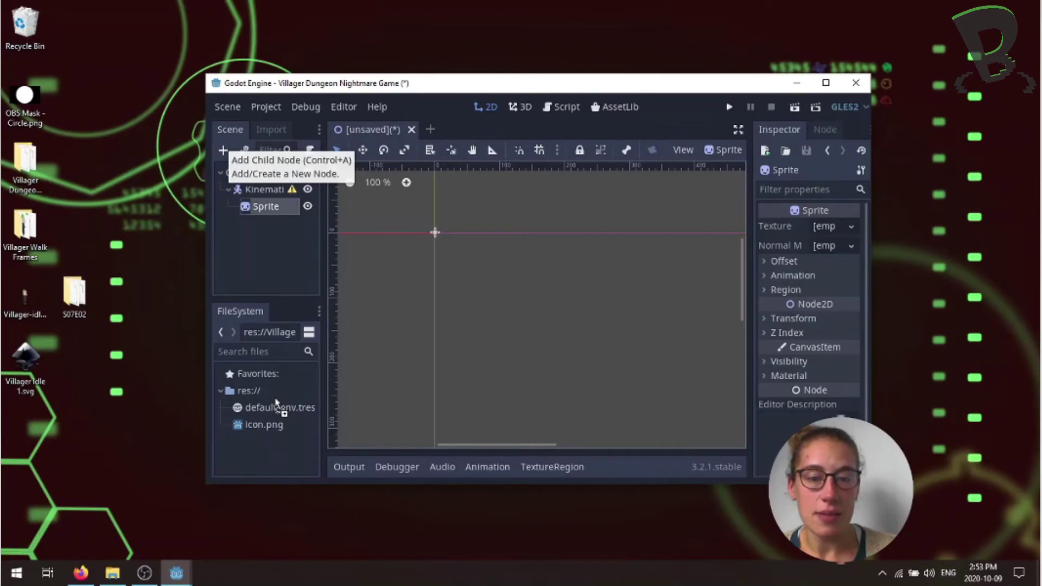
left_click_drag(275, 404, 275, 397)
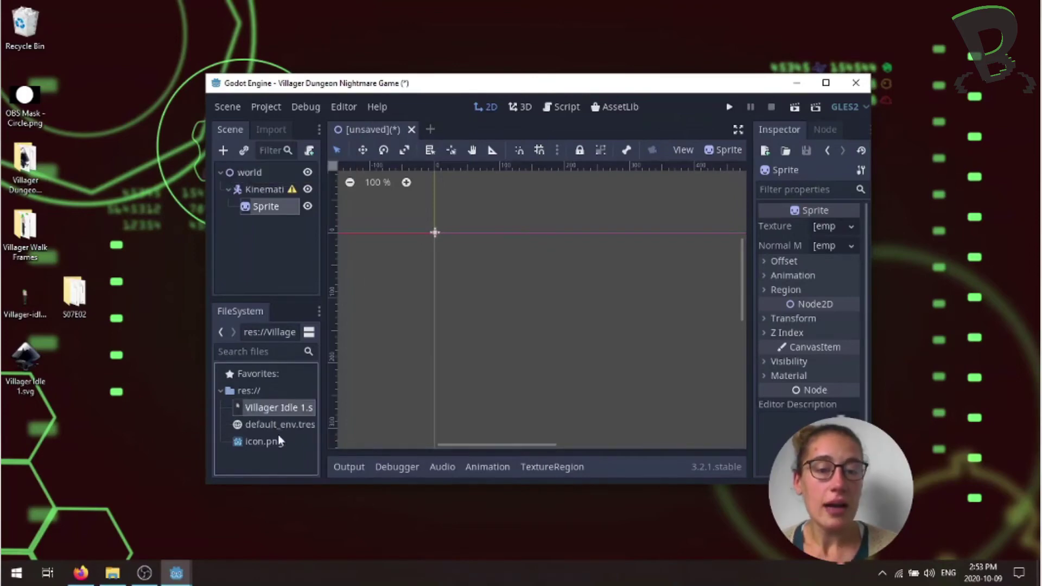
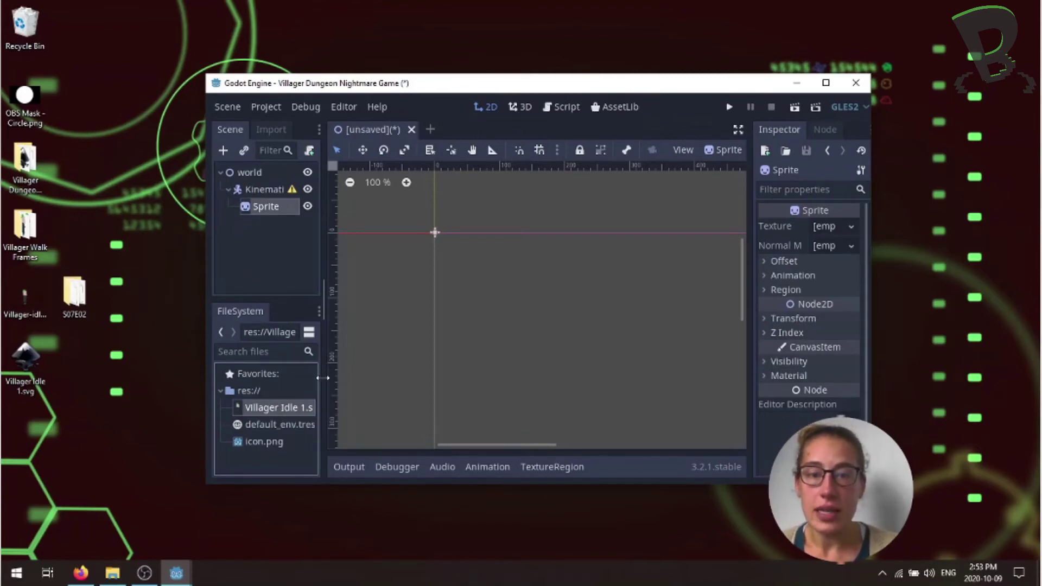
- Drag Villager Idle 1.svg from the FileSystem dock into the Sprite's Texture slot
left_click(259, 213)
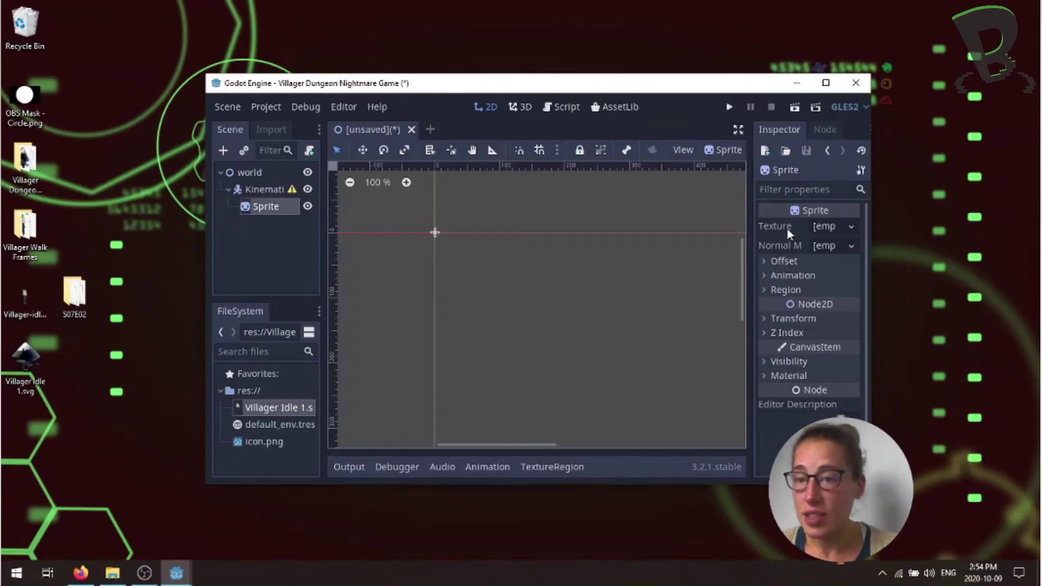
mouse_move(262, 406)
left_mouse_down()
mouse_move(784, 268)
mouse_move(834, 234)
left_mouse_up()
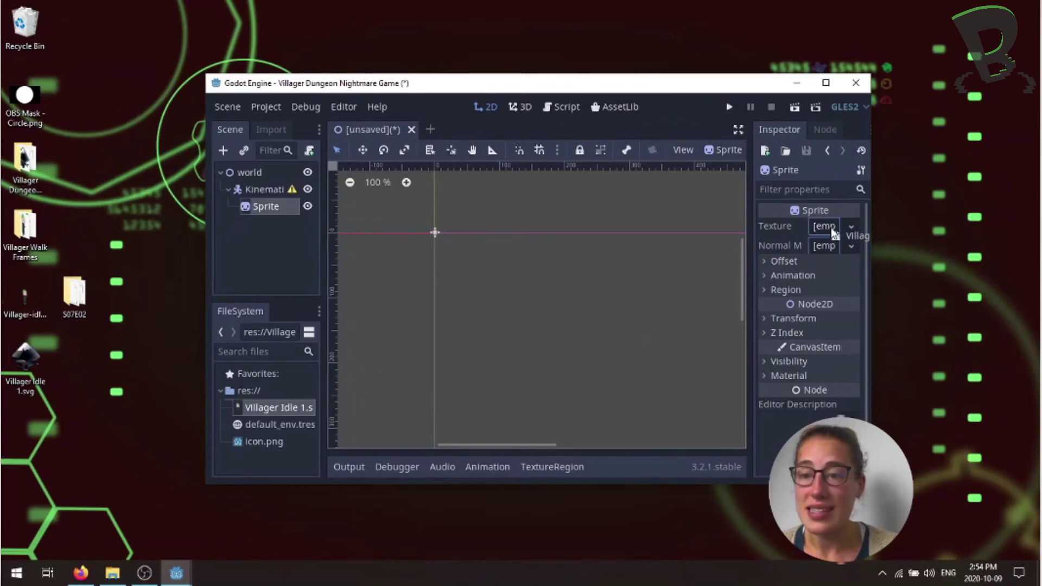
left_click_drag(834, 234, 834, 234)
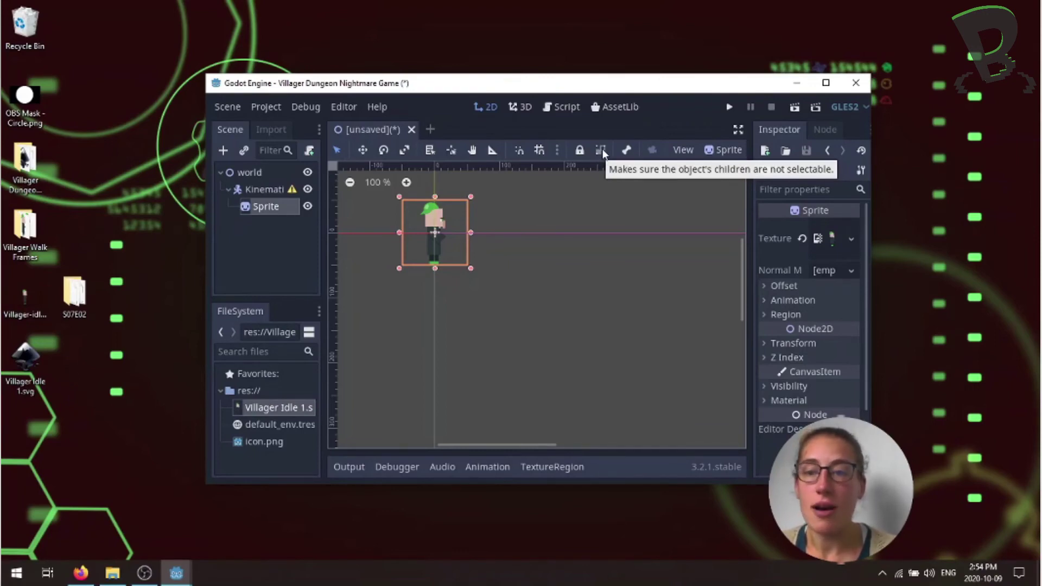
- Lock the Sprite's children from selection and drag the villager down and right of the origin
left_click(602, 153)
mouse_move(408, 220)
left_mouse_down()
mouse_move(525, 224)
mouse_move(473, 356)
left_mouse_up()
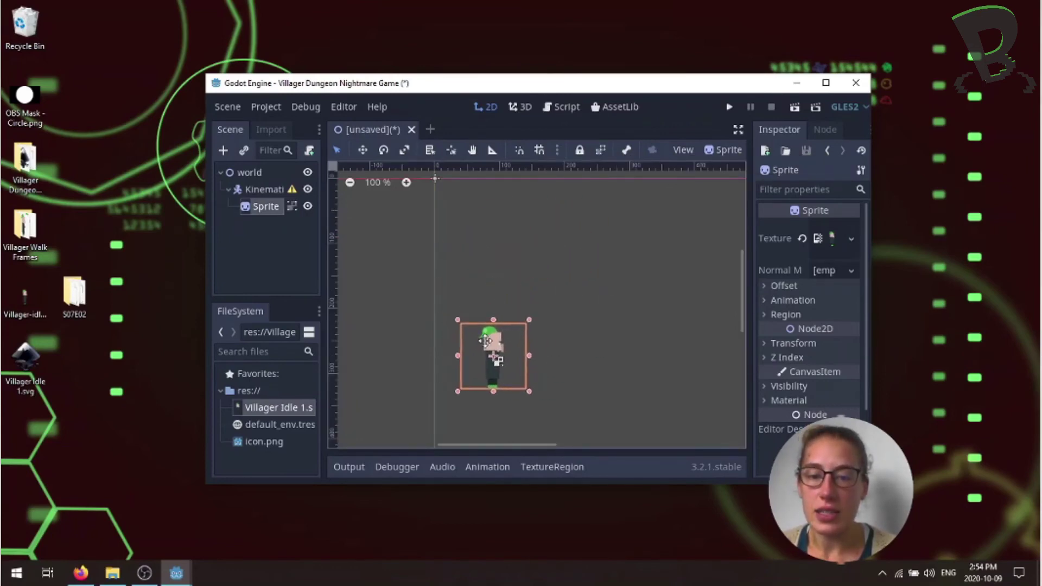